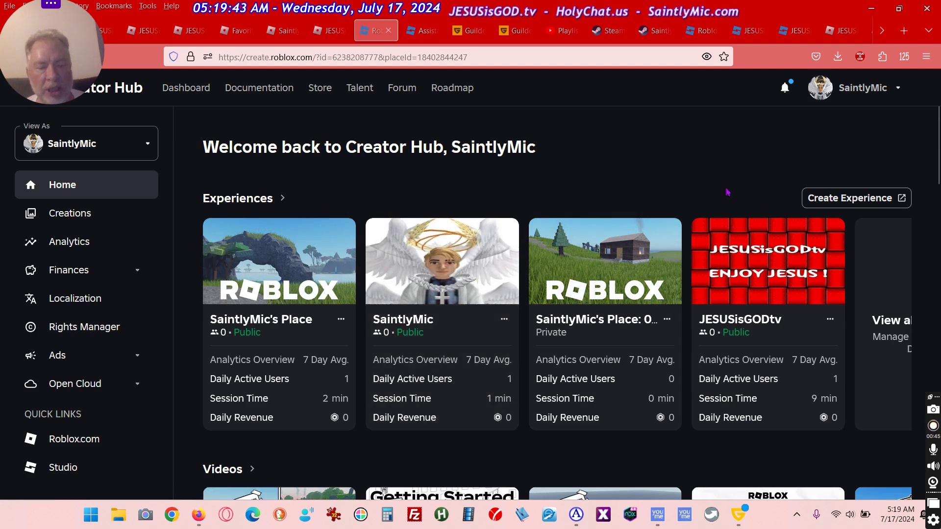
- Open the management page of the JESUSisGODtv experience and show its list of places
{"action": "mouse_move", "coordinate": [741, 264]}
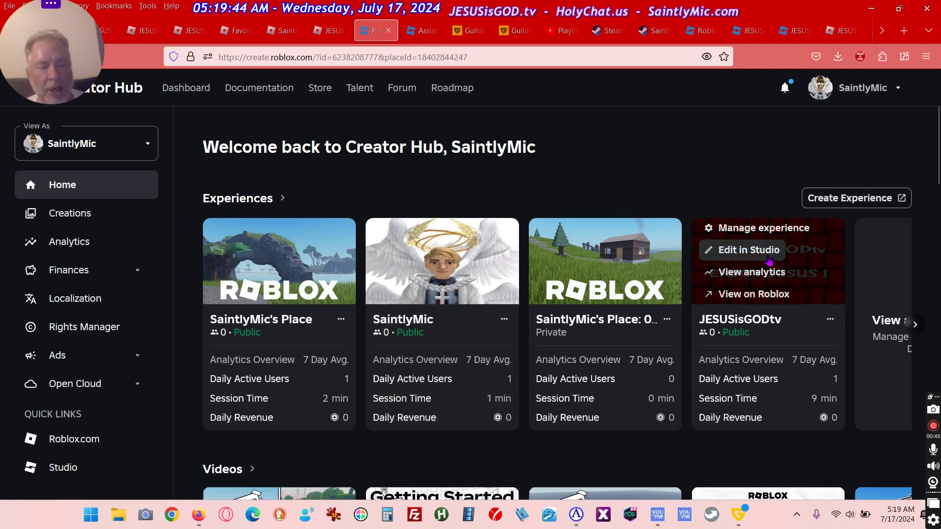
{"action": "left_click", "coordinate": [734, 231]}
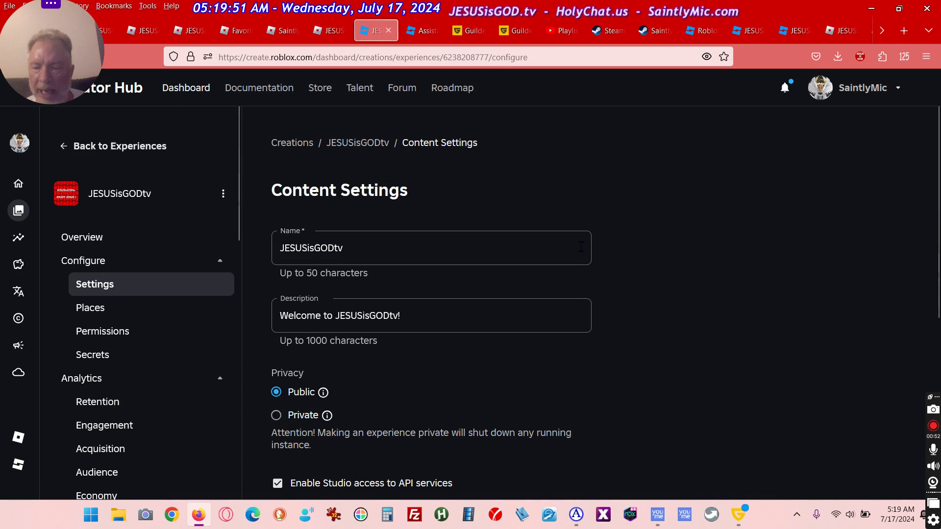
{"action": "left_click", "coordinate": [200, 281]}
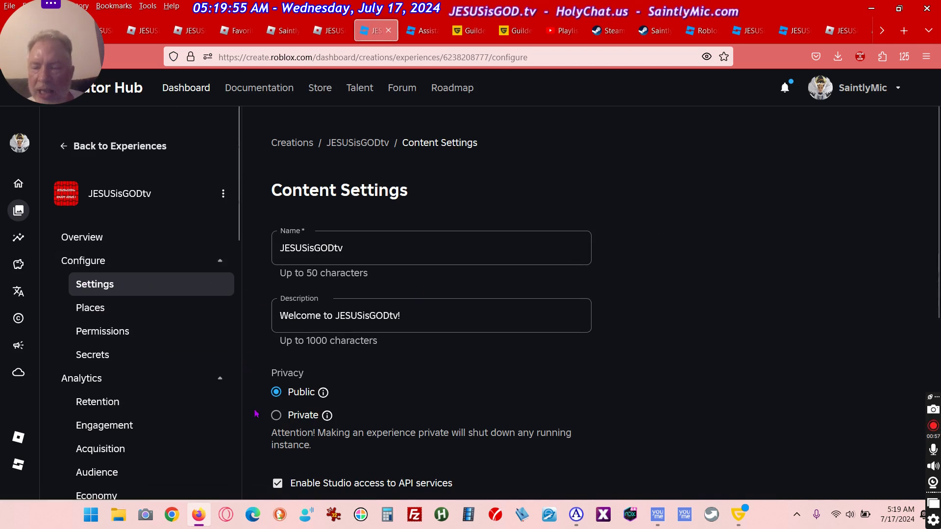
{"action": "left_click", "coordinate": [97, 310]}
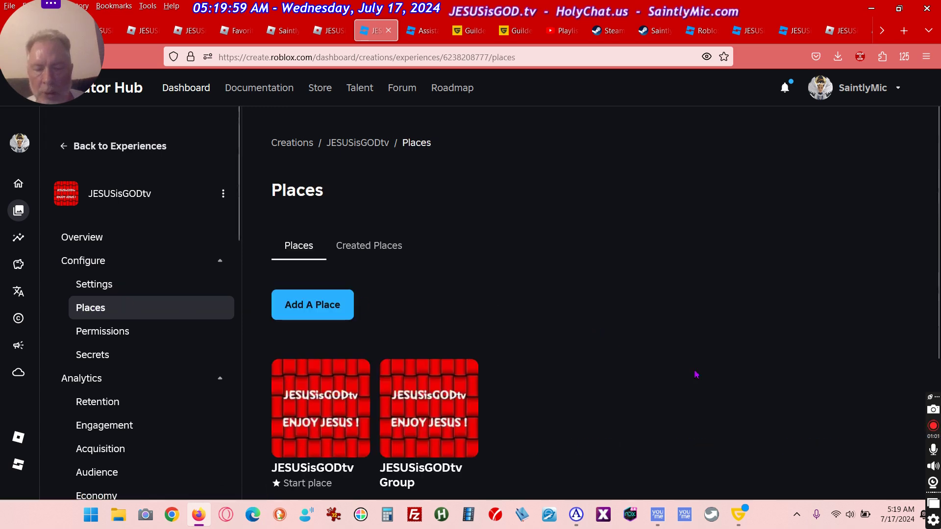
{"action": "scroll", "coordinate": [811, 376], "scroll_direction": "down", "scroll_amount": 3}
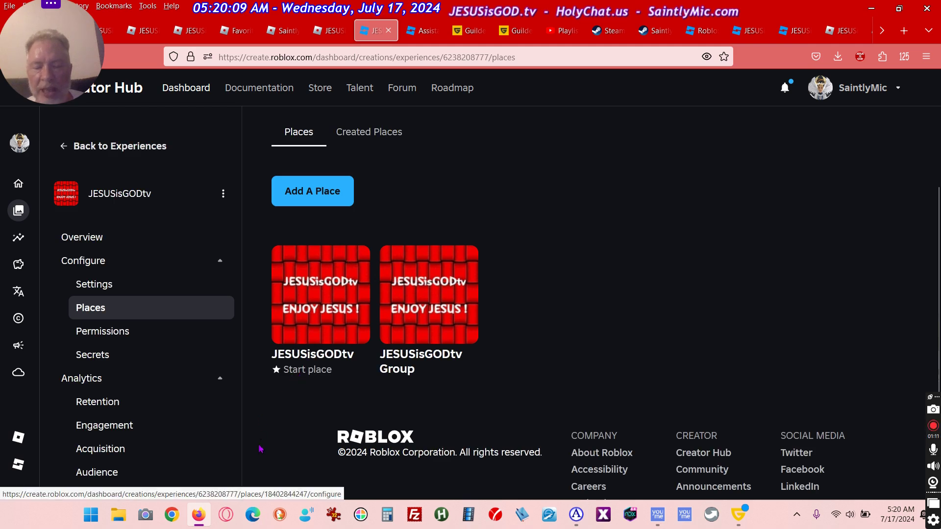
- Open the permissions of the JESUSisGODtv start place and go to its gear settings
{"action": "left_click", "coordinate": [307, 375]}
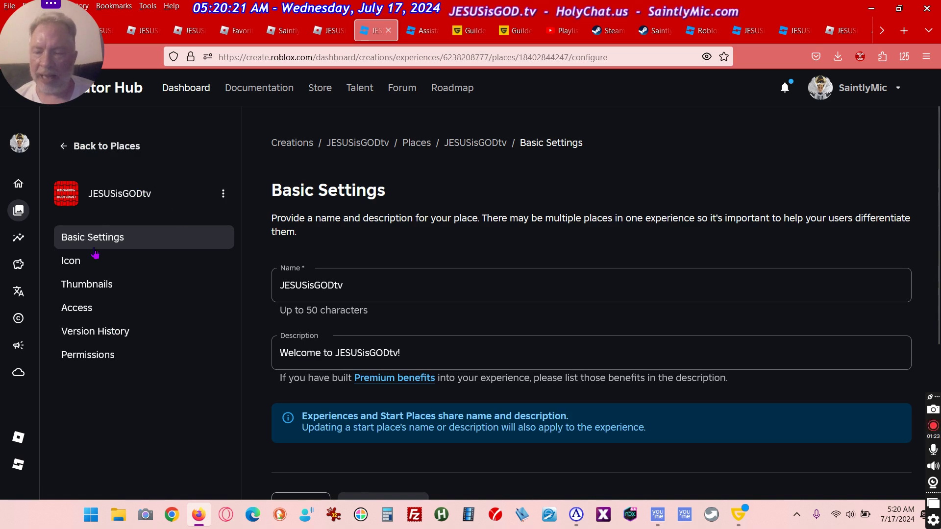
{"action": "left_click", "coordinate": [98, 364]}
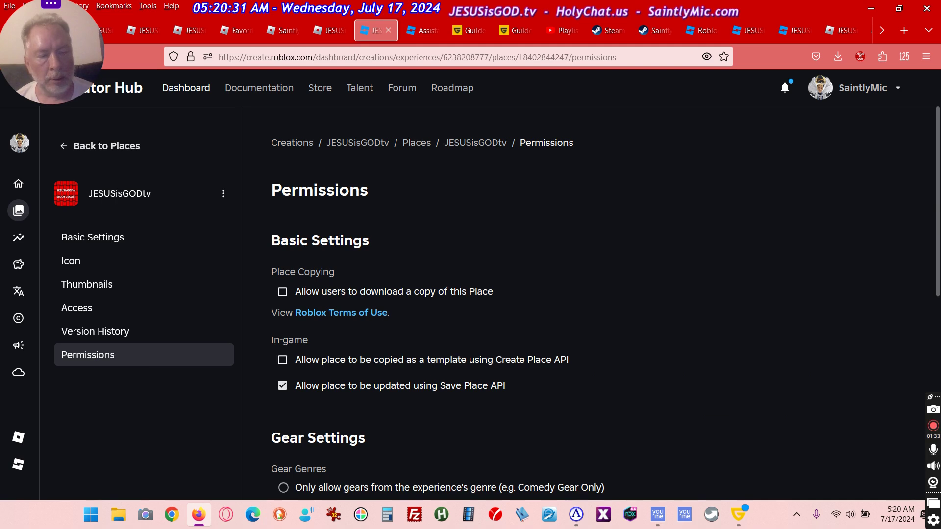
{"action": "scroll", "coordinate": [932, 212], "scroll_direction": "down", "scroll_amount": 1}
{"action": "scroll", "coordinate": [588, 294], "scroll_direction": "down", "scroll_amount": 5}
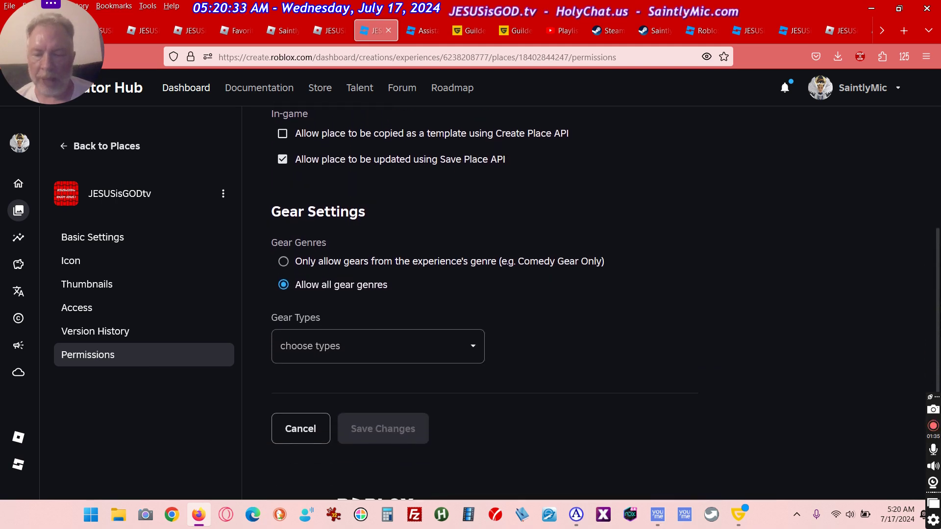
{"action": "left_click_drag", "start_coordinate": [937, 363], "coordinate": [934, 387]}
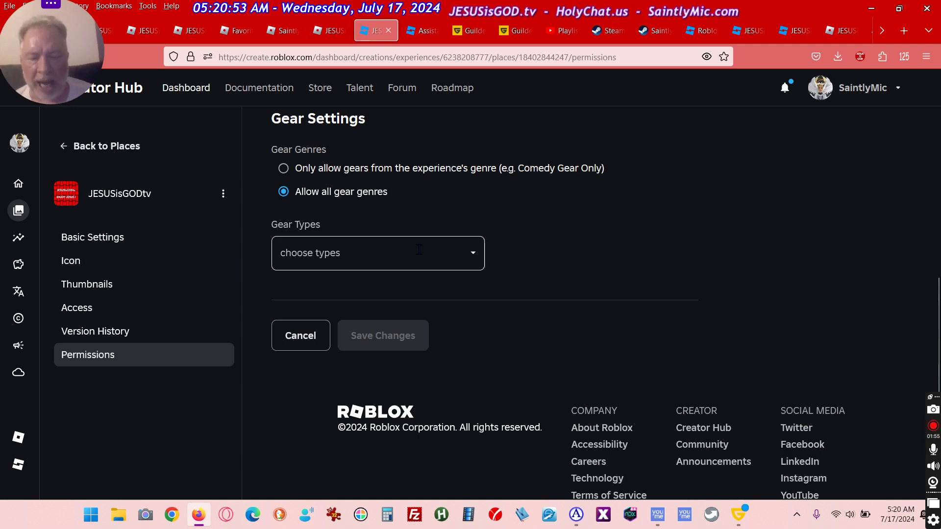
- Add Melee, Ranged, Explosives and Power ups to the place's allowed gear types
{"action": "left_click", "coordinate": [473, 254]}
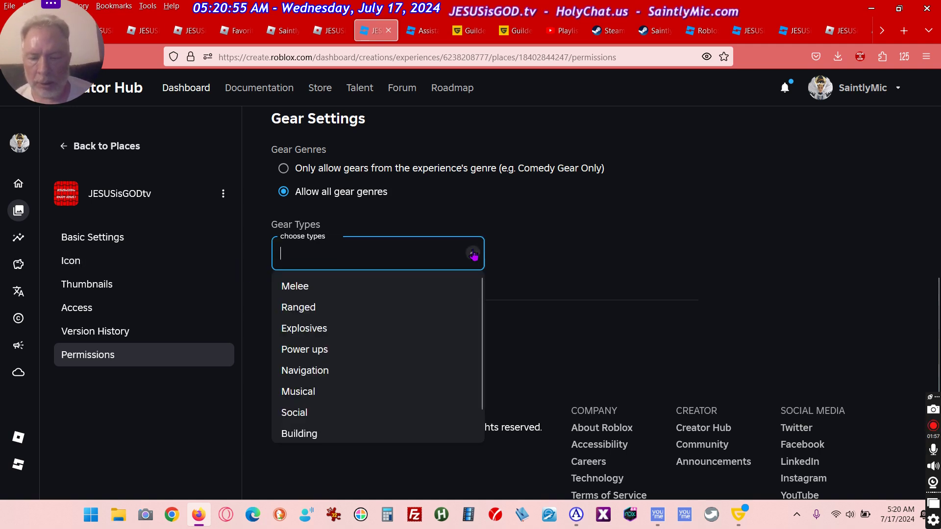
{"action": "left_click", "coordinate": [295, 285]}
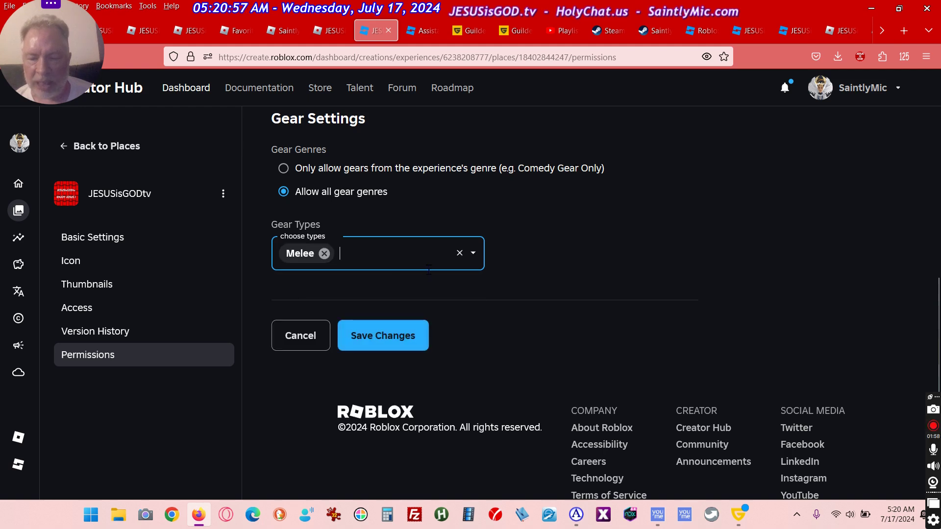
{"action": "left_click", "coordinate": [399, 254]}
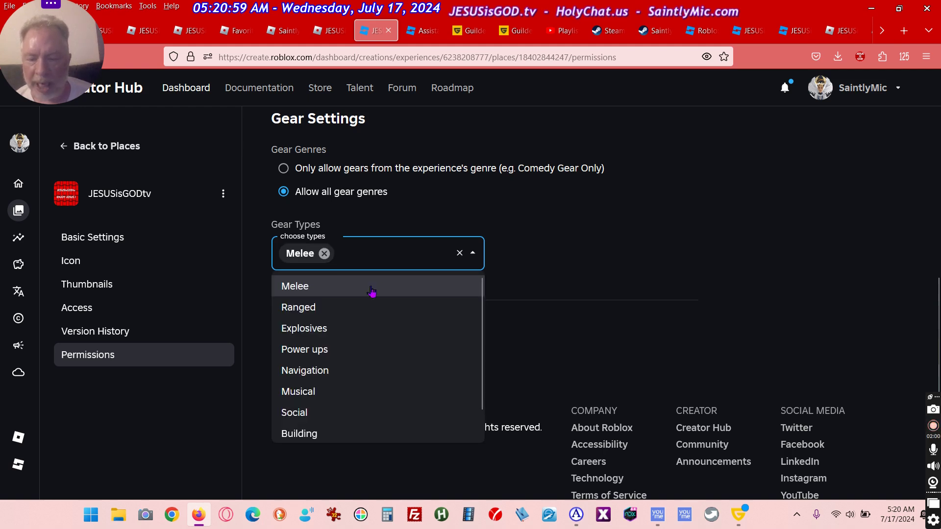
{"action": "left_click", "coordinate": [309, 309]}
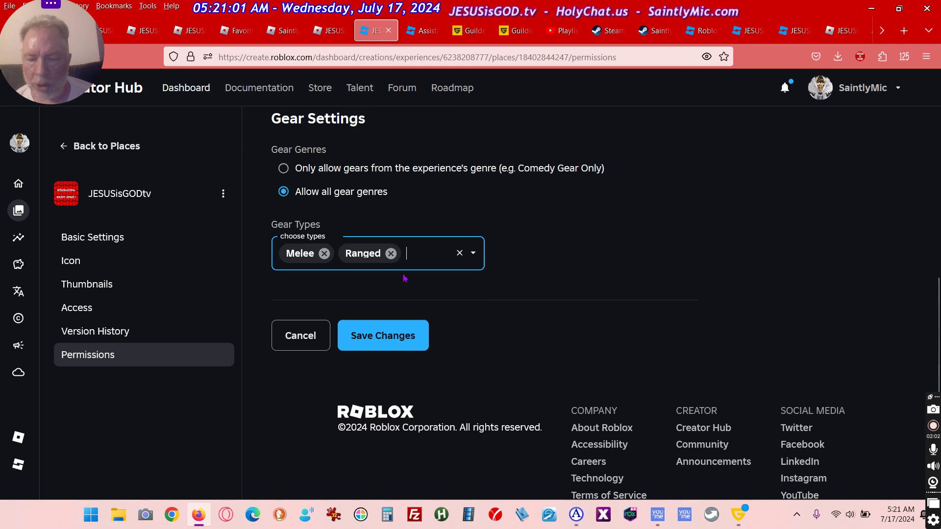
{"action": "left_click", "coordinate": [435, 250]}
{"action": "left_click", "coordinate": [316, 325]}
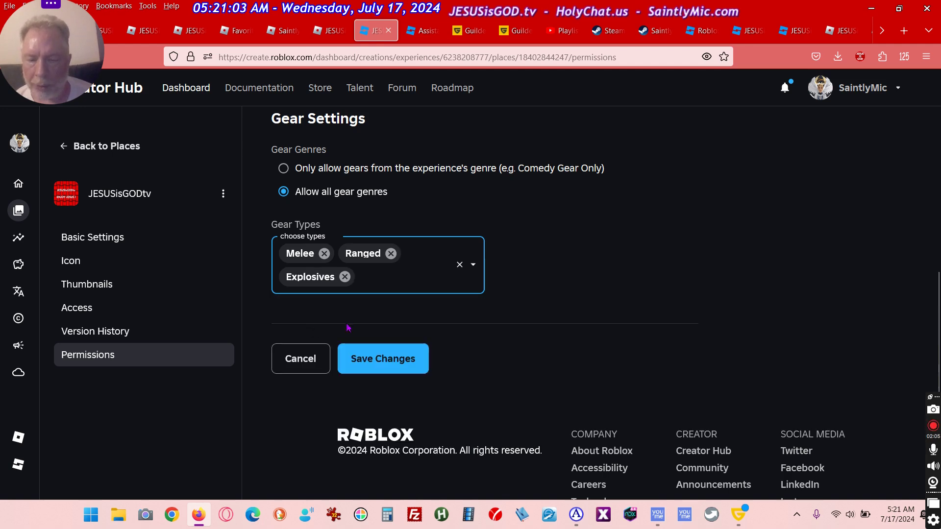
{"action": "left_click", "coordinate": [392, 277]}
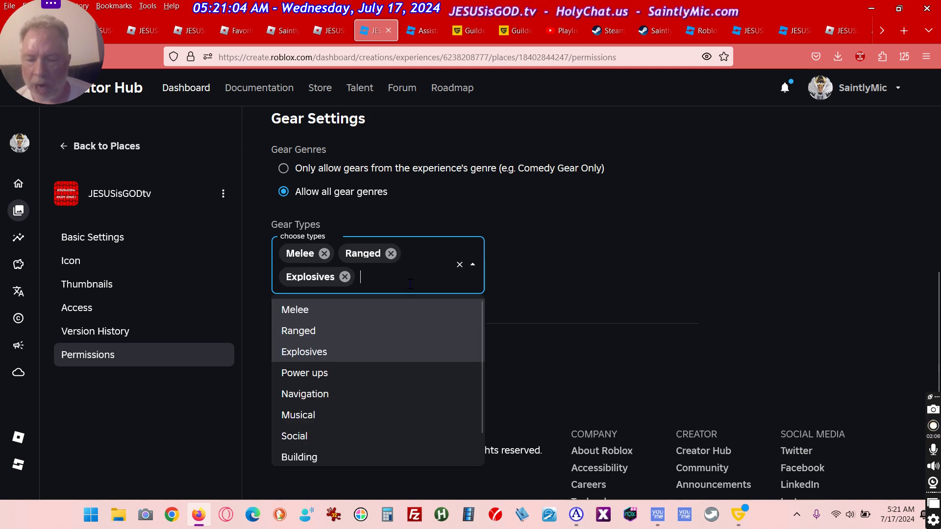
{"action": "left_click", "coordinate": [308, 367]}
- Add Navigation, Musical and Social to the place's allowed gear types
{"action": "left_click", "coordinate": [417, 304]}
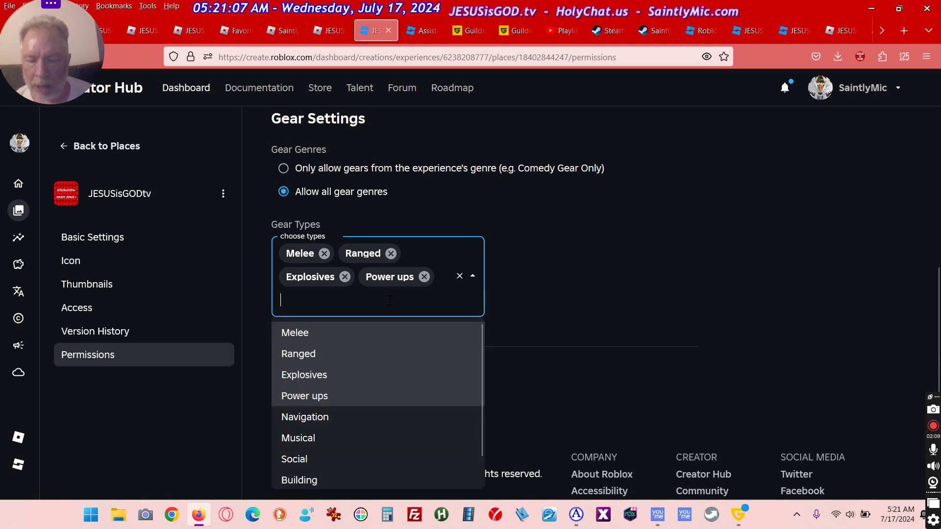
{"action": "left_click", "coordinate": [321, 416]}
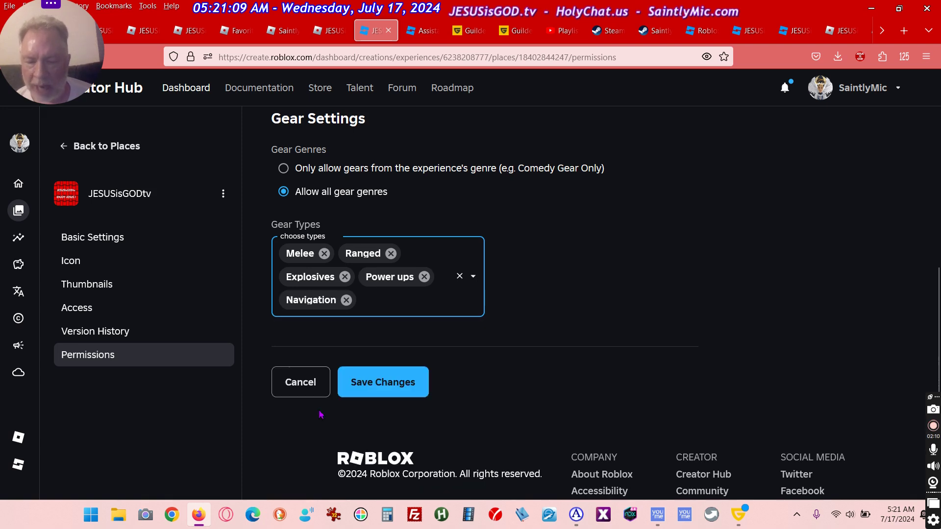
{"action": "left_click", "coordinate": [377, 310]}
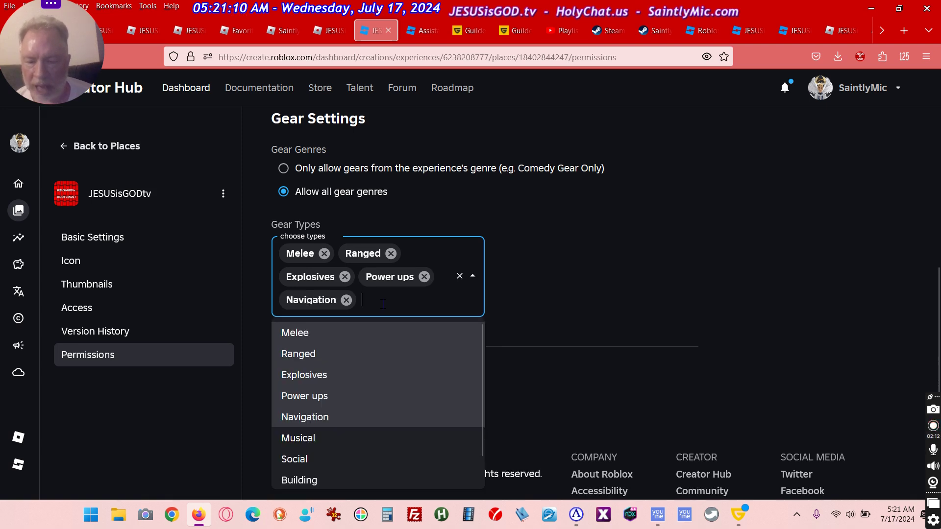
{"action": "left_click", "coordinate": [313, 437]}
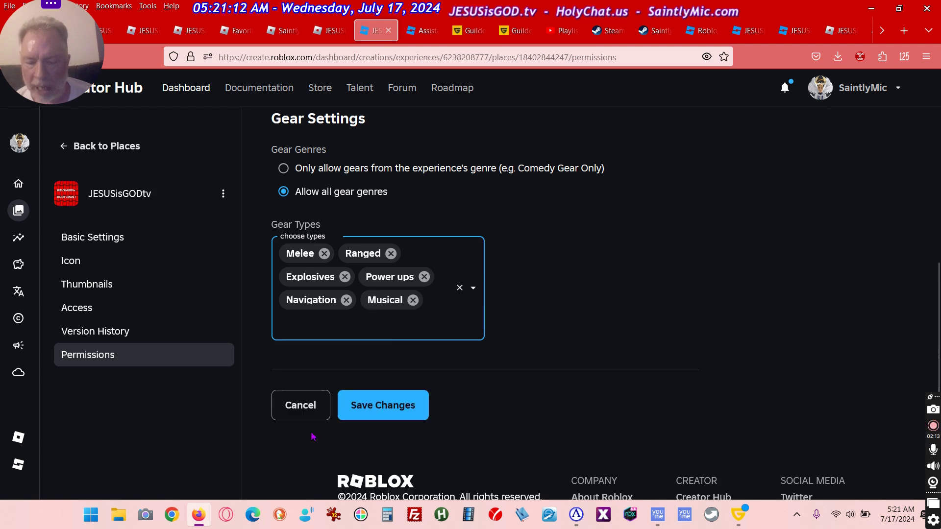
{"action": "left_click", "coordinate": [371, 333]}
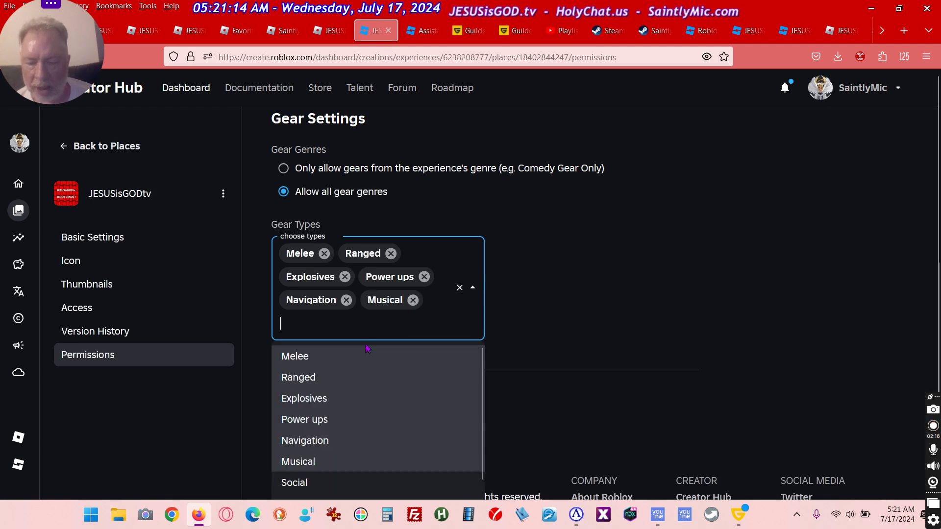
{"action": "left_click", "coordinate": [304, 483]}
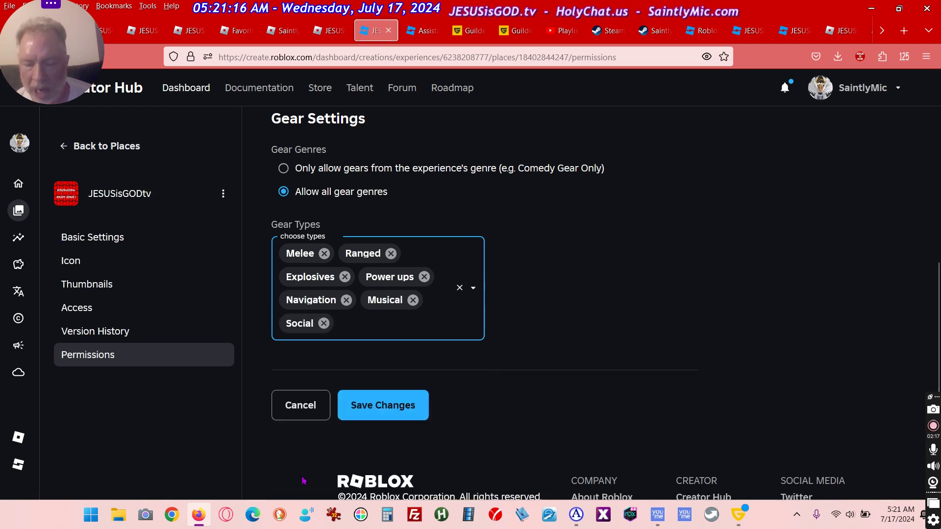
- Add Building and Transport to the place's allowed gear types
{"action": "left_click", "coordinate": [361, 320]}
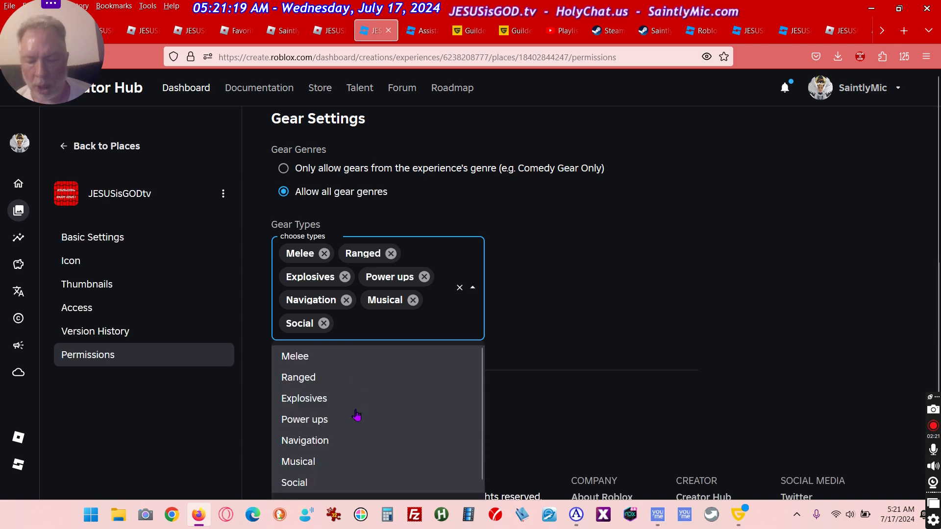
{"action": "scroll", "coordinate": [359, 415], "scroll_direction": "down", "scroll_amount": 1}
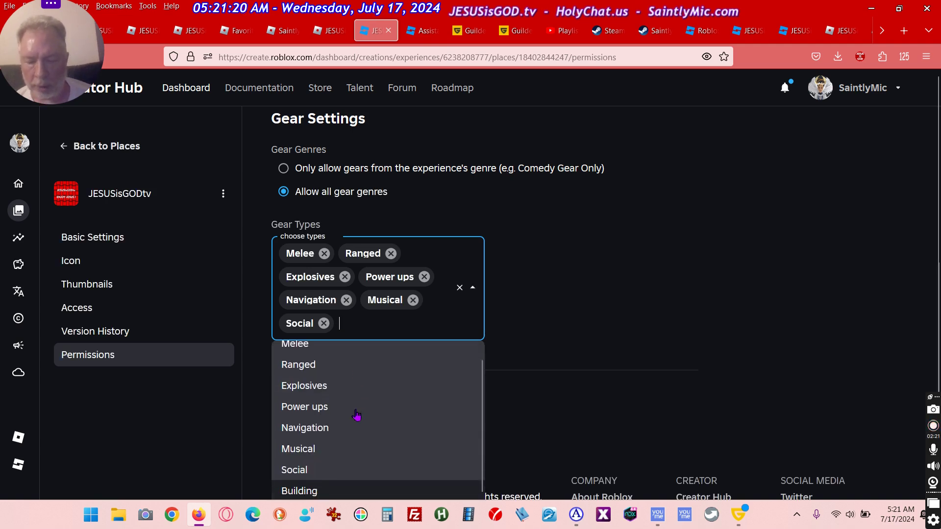
{"action": "left_click", "coordinate": [295, 484]}
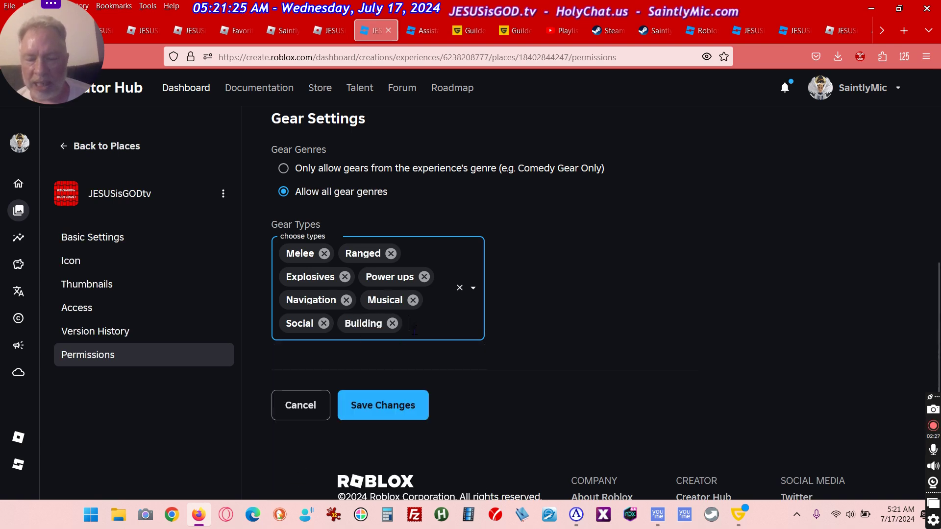
{"action": "left_click", "coordinate": [413, 331]}
{"action": "scroll", "coordinate": [359, 418], "scroll_direction": "down", "scroll_amount": 2}
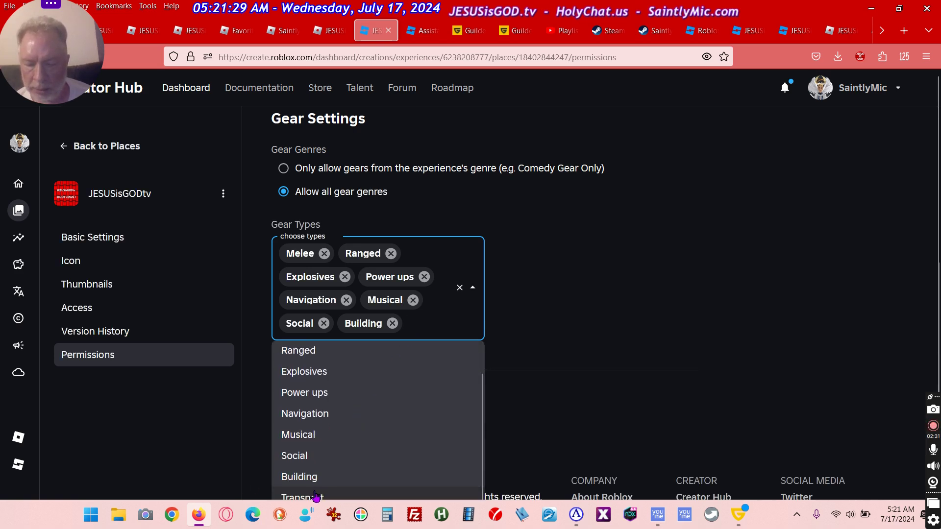
{"action": "left_click", "coordinate": [316, 498]}
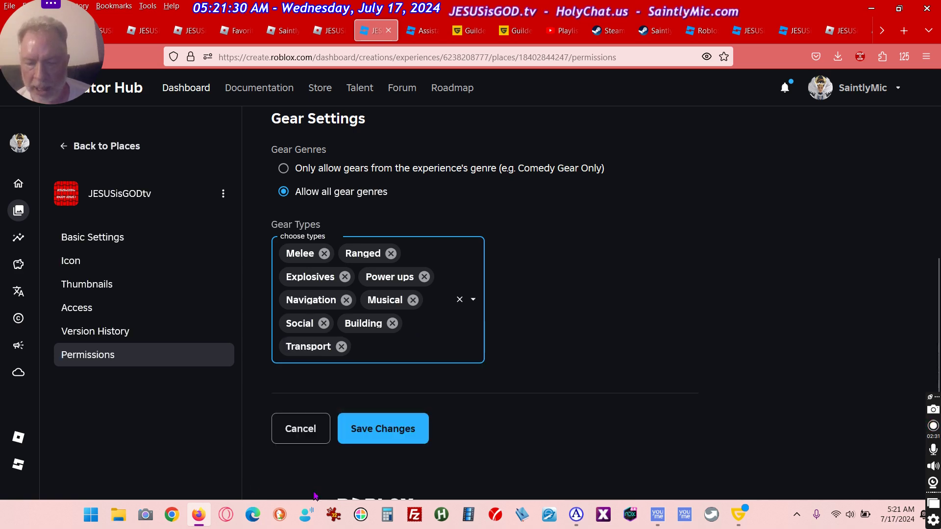
- Finish choosing gear types and try to save the JESUSisGODtv place's permission changes
{"action": "left_click", "coordinate": [361, 349]}
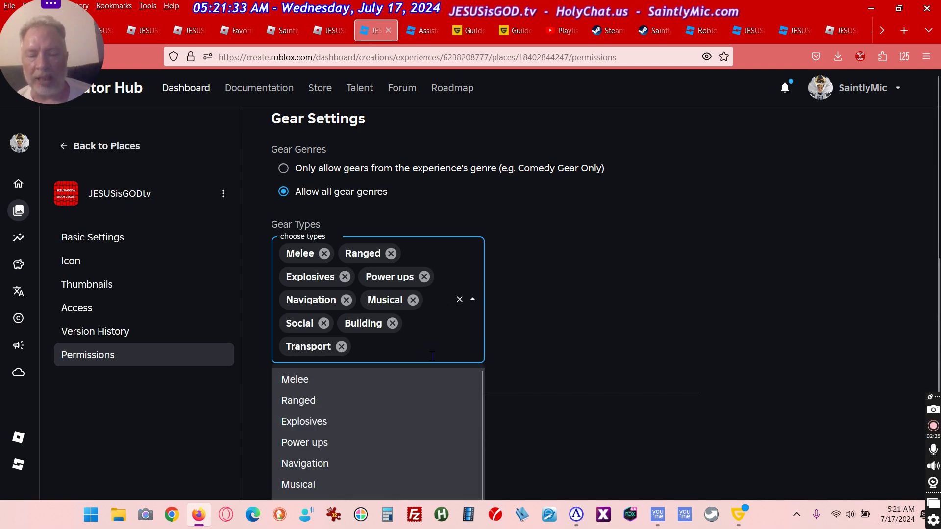
{"action": "key", "text": "Escape"}
{"action": "left_click", "coordinate": [566, 351]}
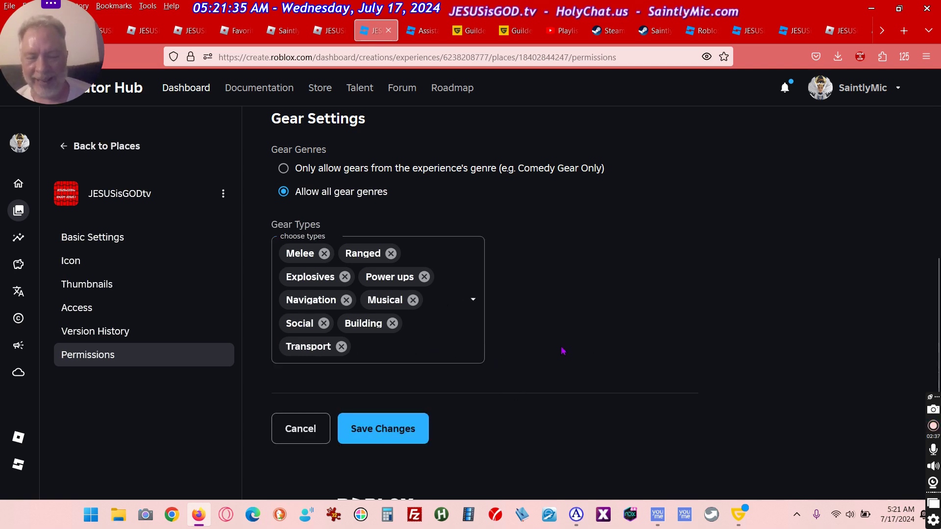
{"action": "left_click", "coordinate": [391, 432]}
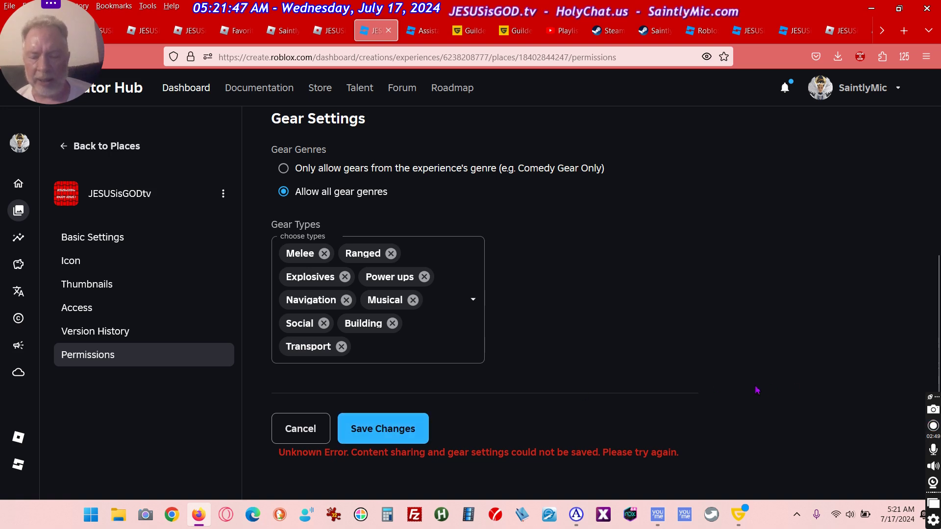
{"action": "scroll", "coordinate": [757, 390], "scroll_direction": "down", "scroll_amount": 2}
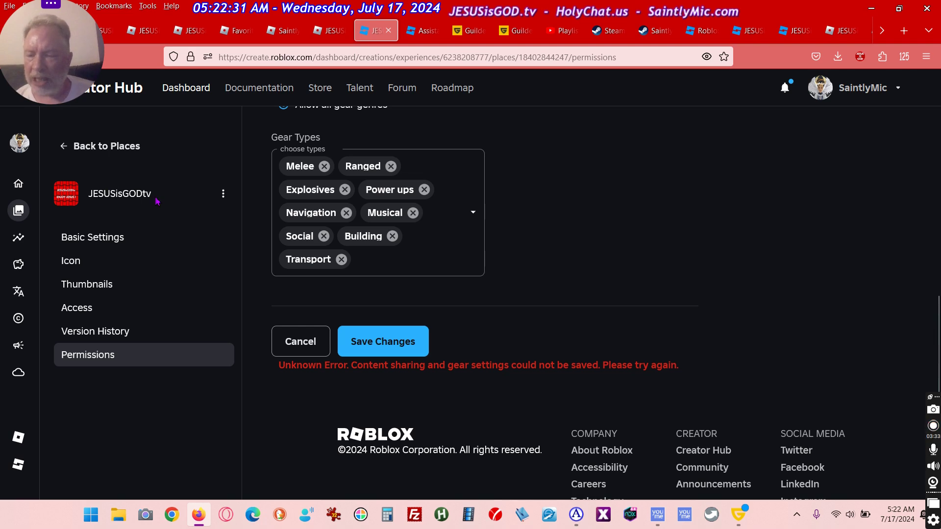
- Return to the home page and open the list of places of the SaintlyMic experience
{"action": "mouse_move", "coordinate": [37, 209]}
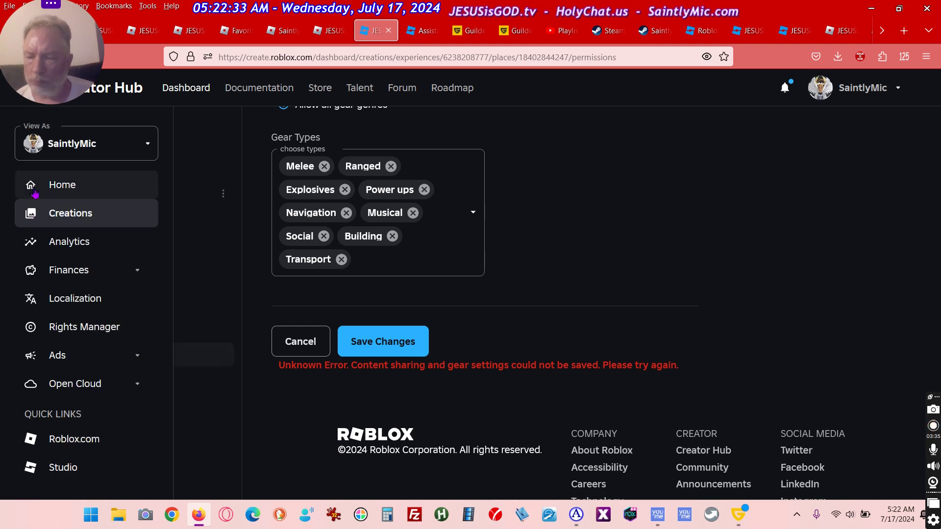
{"action": "left_click", "coordinate": [34, 188]}
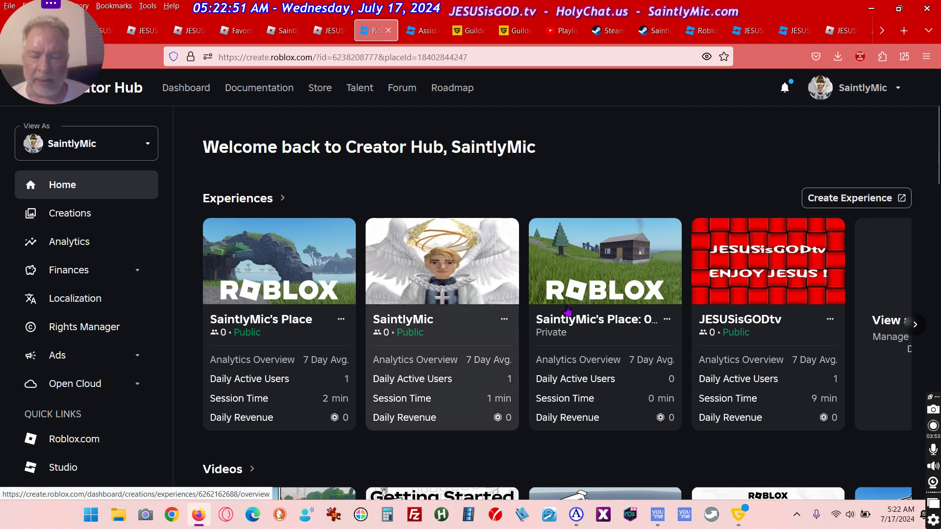
{"action": "mouse_move", "coordinate": [473, 251]}
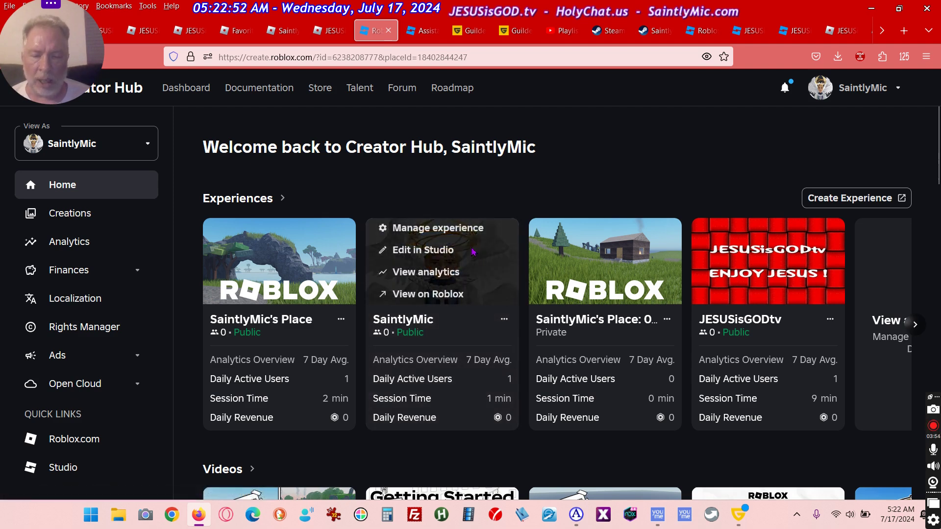
{"action": "left_click", "coordinate": [444, 235]}
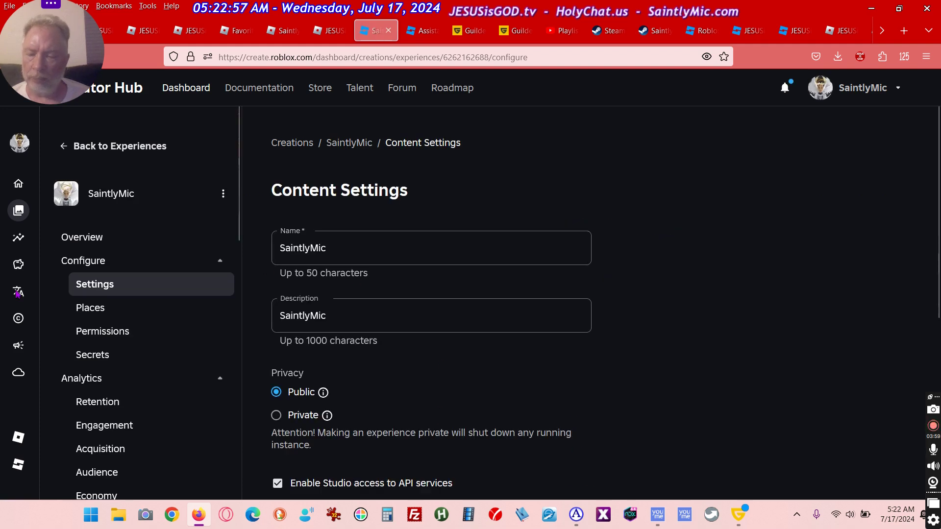
{"action": "left_click", "coordinate": [104, 309]}
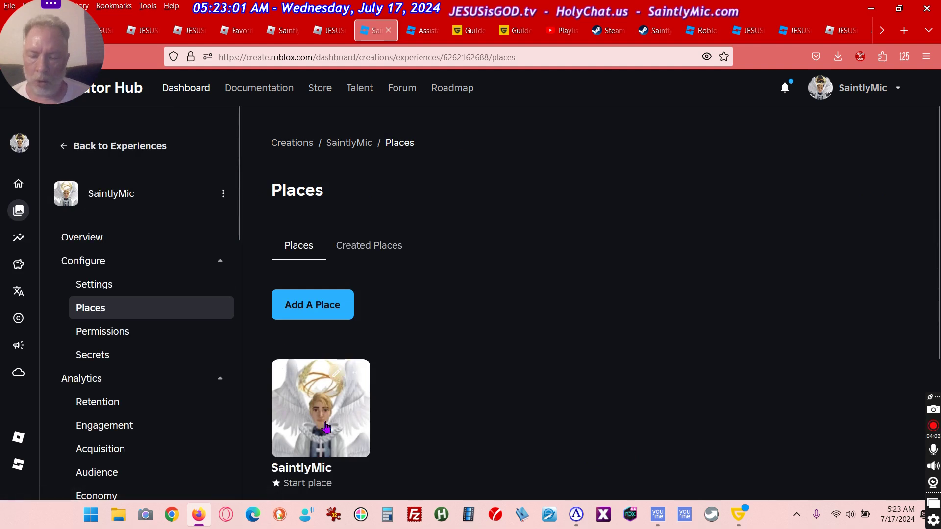
- Open the permissions of the SaintlyMic start place and examine its gear genre and gear type settings
{"action": "left_click", "coordinate": [293, 486]}
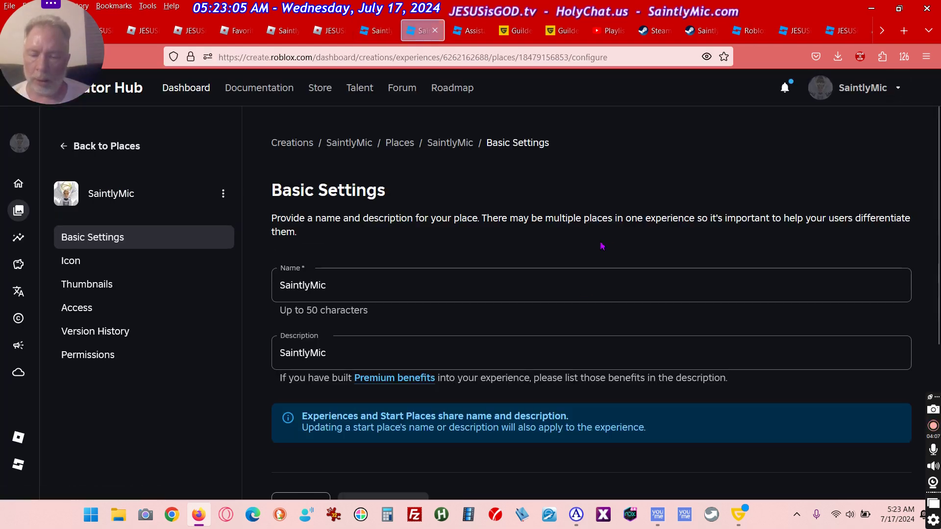
{"action": "left_click", "coordinate": [88, 357]}
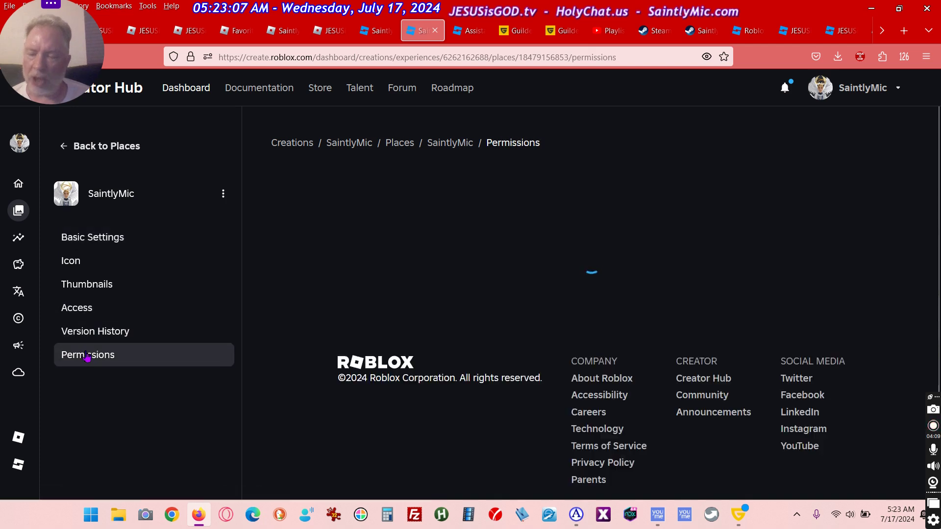
{"action": "scroll", "coordinate": [605, 301], "scroll_direction": "down", "scroll_amount": 1}
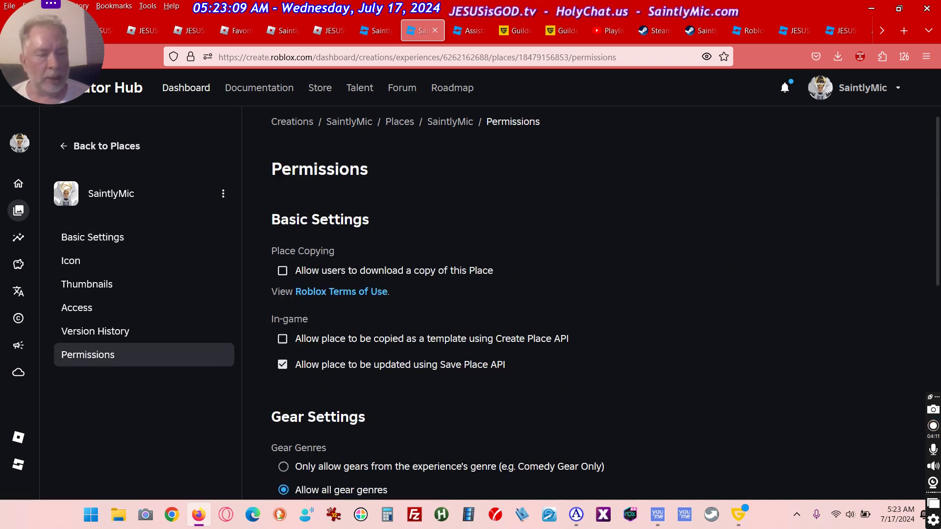
{"action": "scroll", "coordinate": [920, 356], "scroll_direction": "down", "scroll_amount": 5}
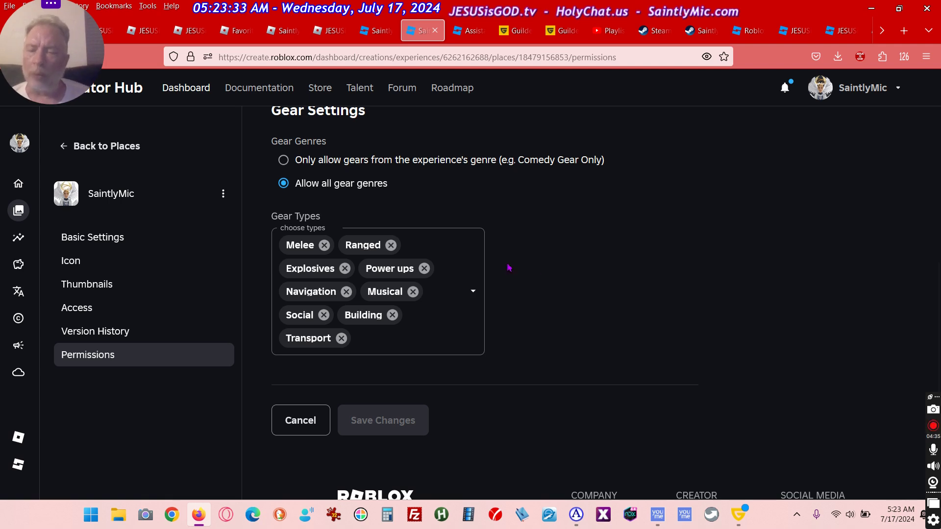
- Return from the SaintlyMic place's permissions to the Creator Hub home page
{"action": "left_click", "coordinate": [86, 161]}
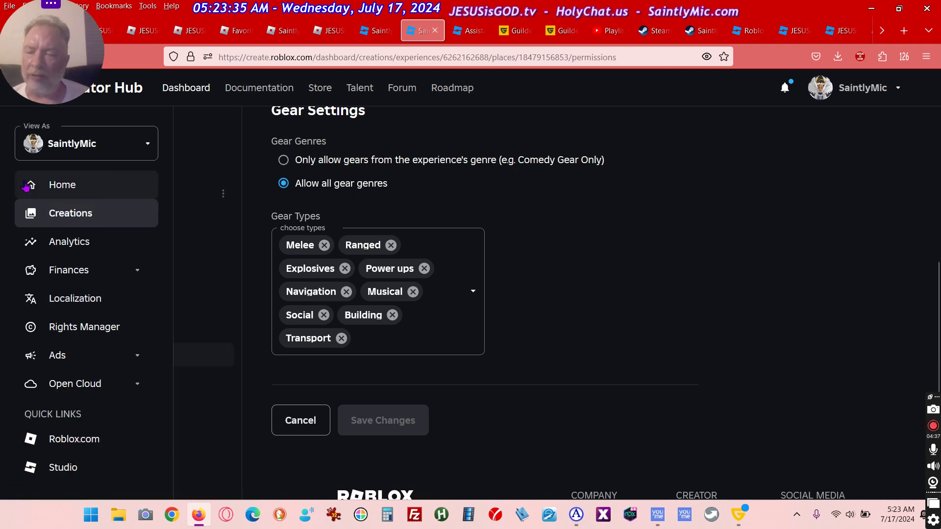